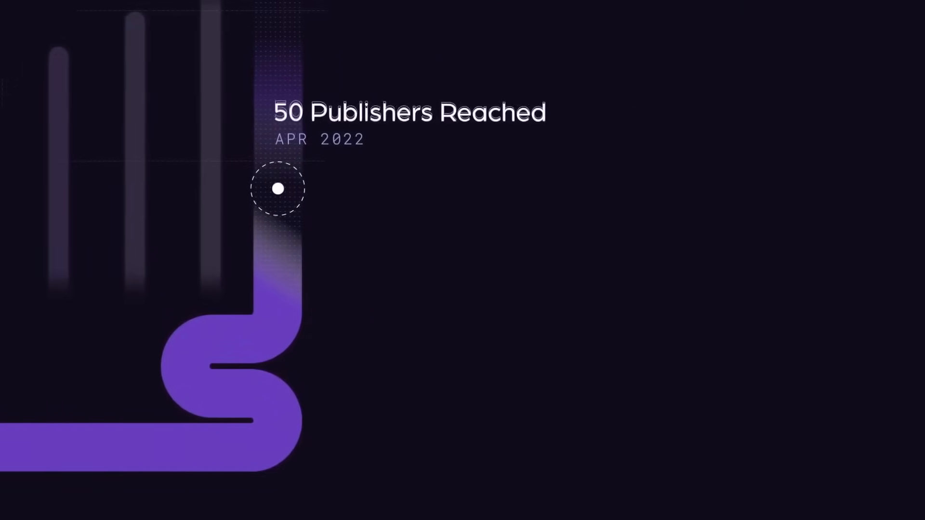
{"action": "scroll", "coordinate": [462, 261], "scroll_direction": "down", "scroll_amount": 5}
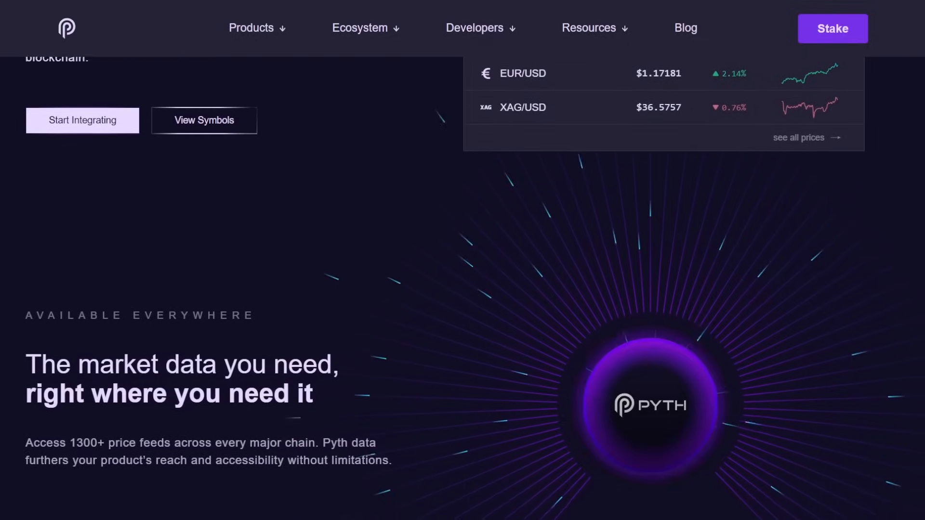
{"action": "scroll", "coordinate": [464, 261], "scroll_direction": "down", "scroll_amount": 1}
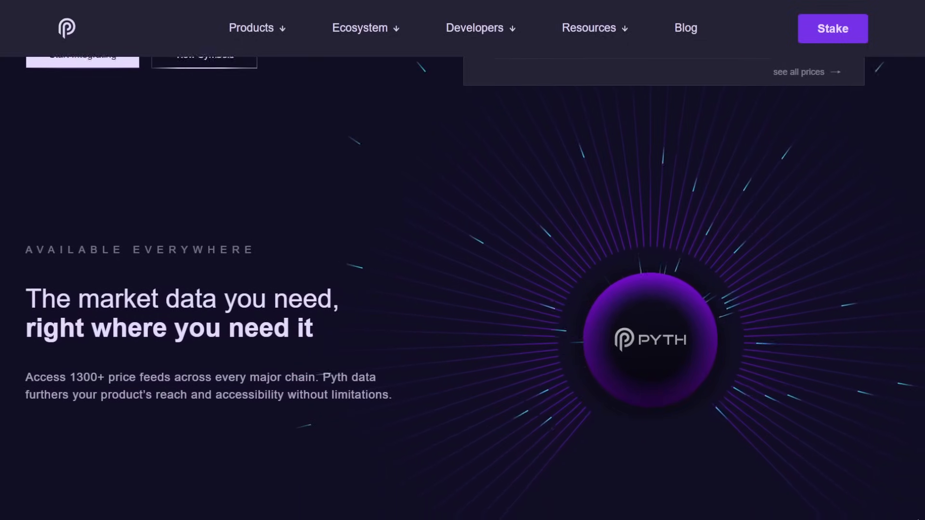
{"action": "scroll", "coordinate": [463, 289], "scroll_direction": "down", "scroll_amount": 1}
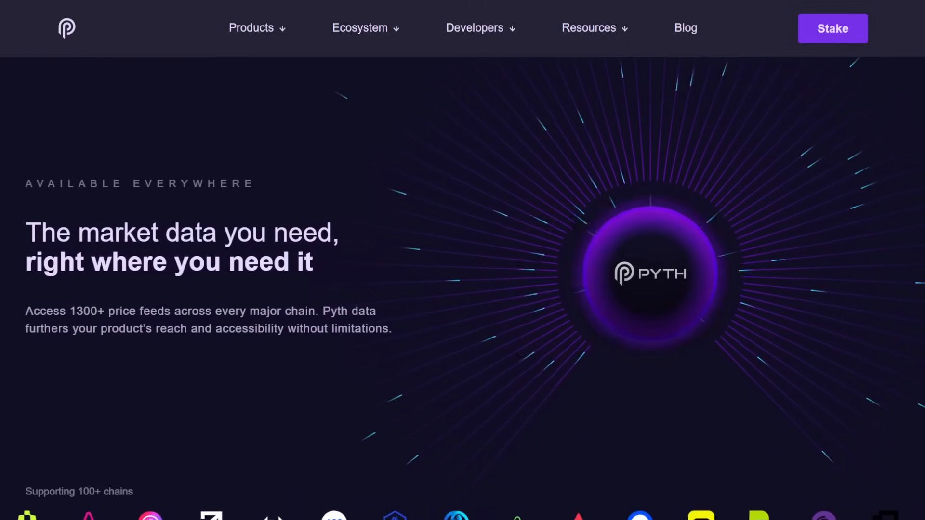
{"action": "scroll", "coordinate": [462, 289], "scroll_direction": "down", "scroll_amount": 1}
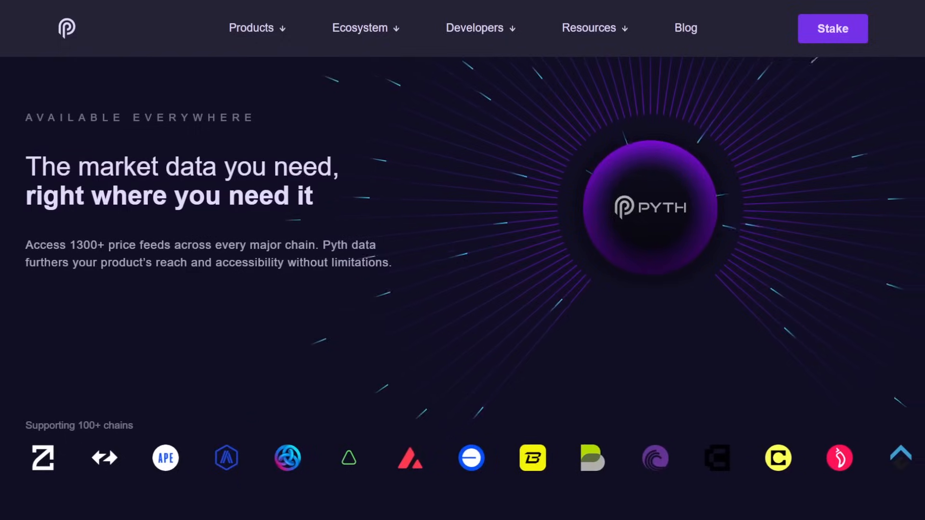
{"action": "scroll", "coordinate": [463, 289], "scroll_direction": "down", "scroll_amount": 1}
{"action": "scroll", "coordinate": [463, 289], "scroll_direction": "down", "scroll_amount": 1}
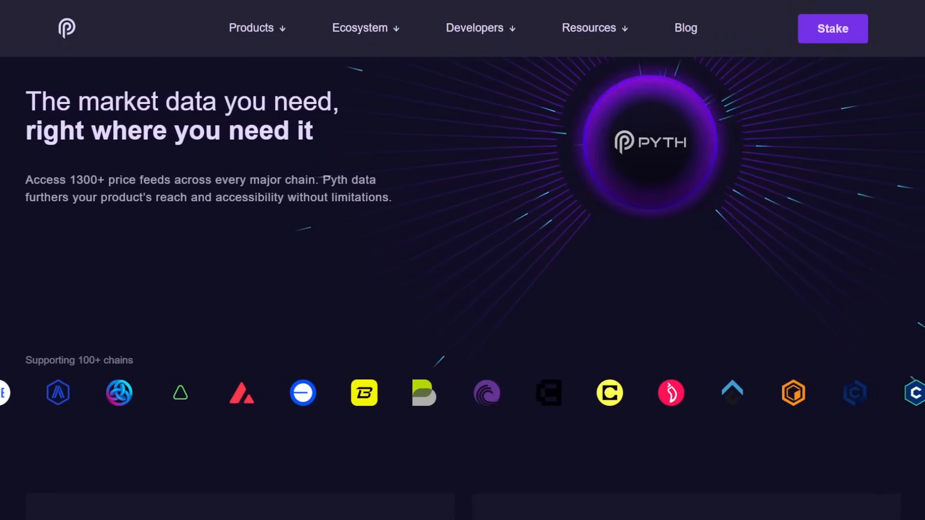
{"action": "scroll", "coordinate": [463, 289], "scroll_direction": "down", "scroll_amount": 1}
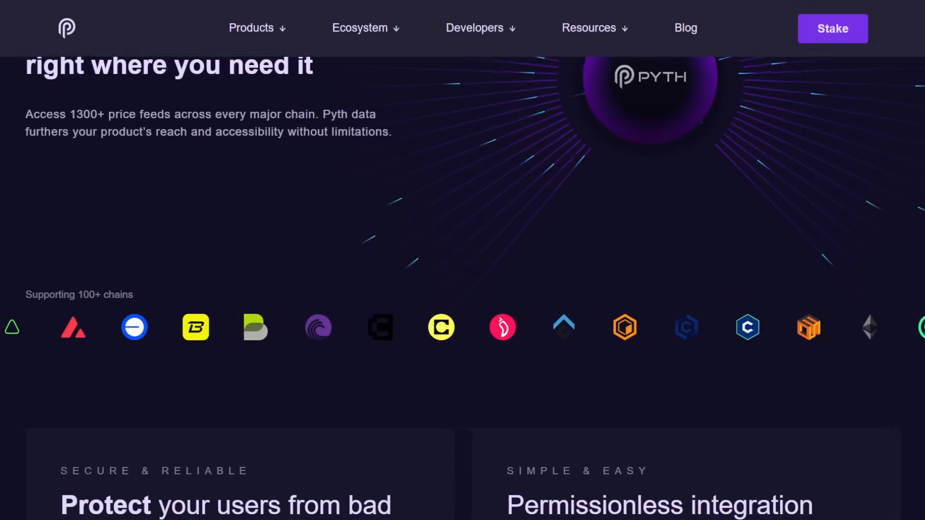